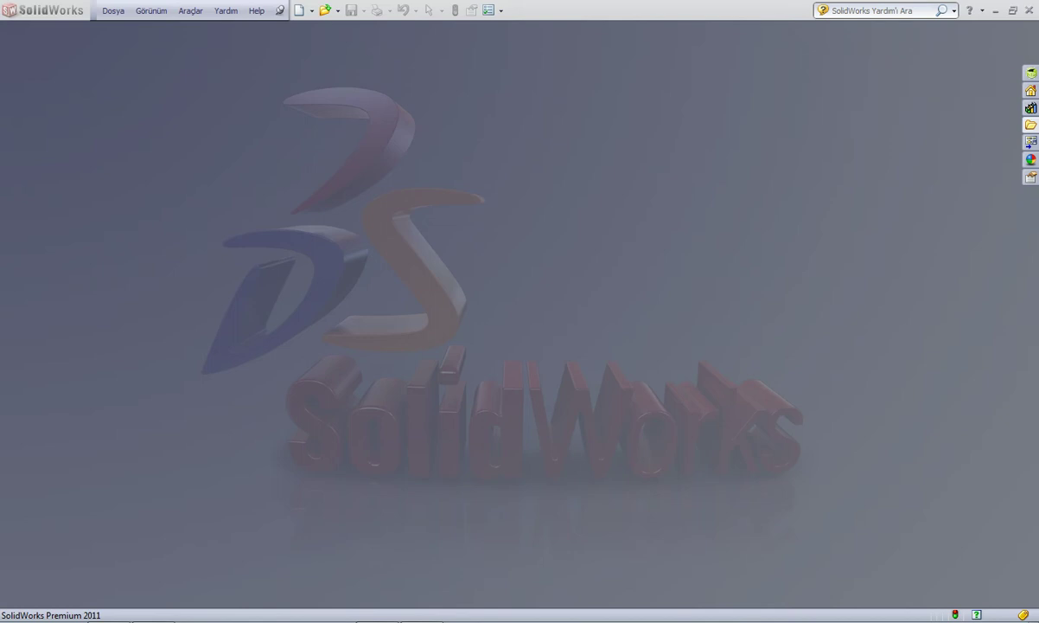
# - Hide the Task Pane from the interface panel list, then show it again
pyautogui.click(151, 10)
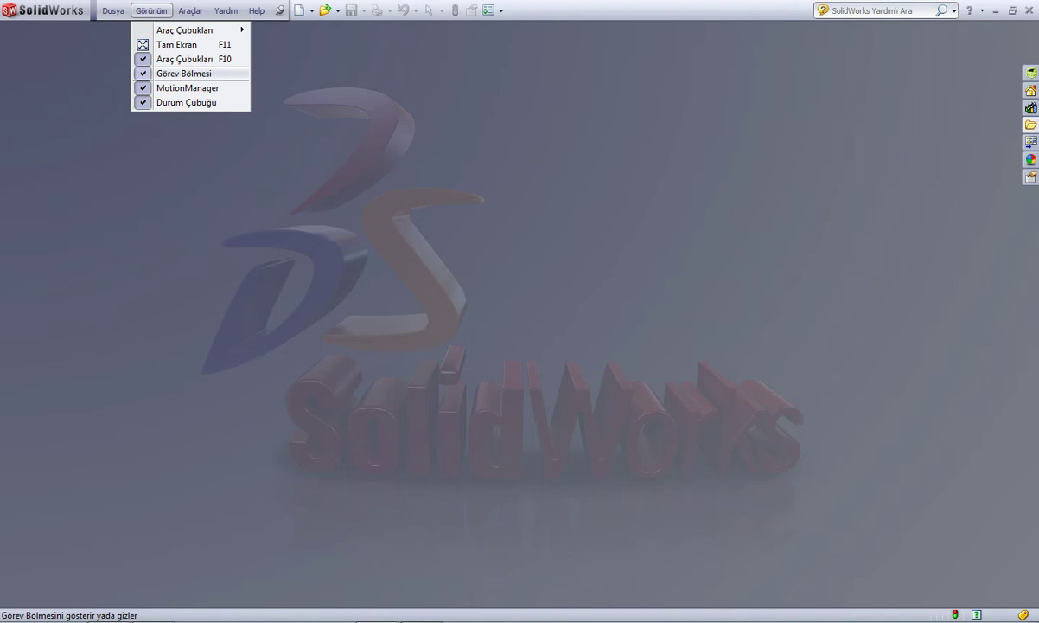
pyautogui.click(184, 74)
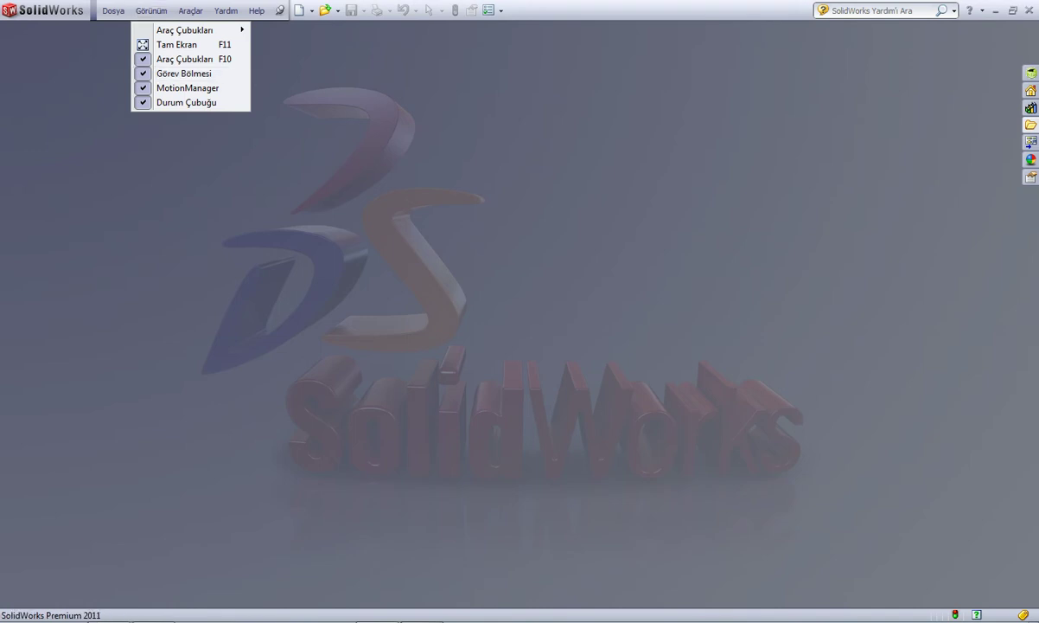
pyautogui.click(151, 11)
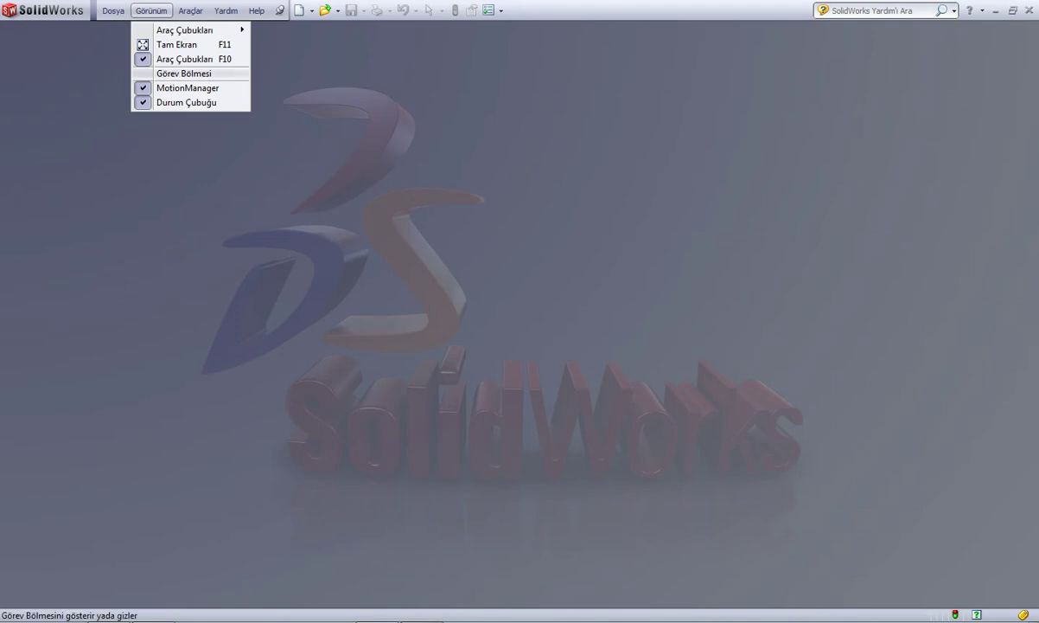
pyautogui.press('Escape')
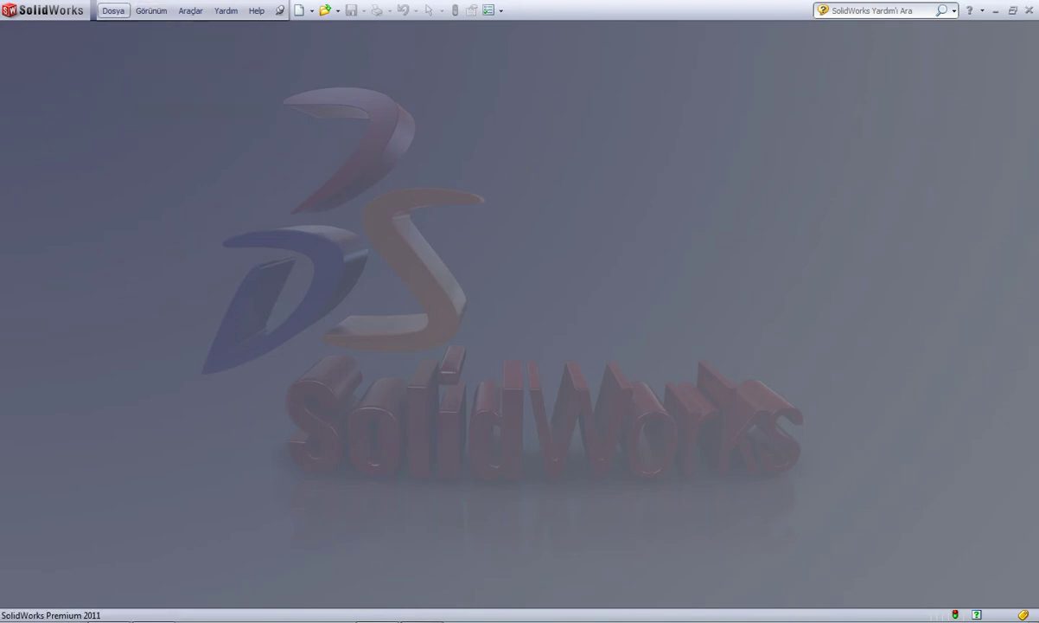
pyautogui.click(151, 10)
pyautogui.click(184, 74)
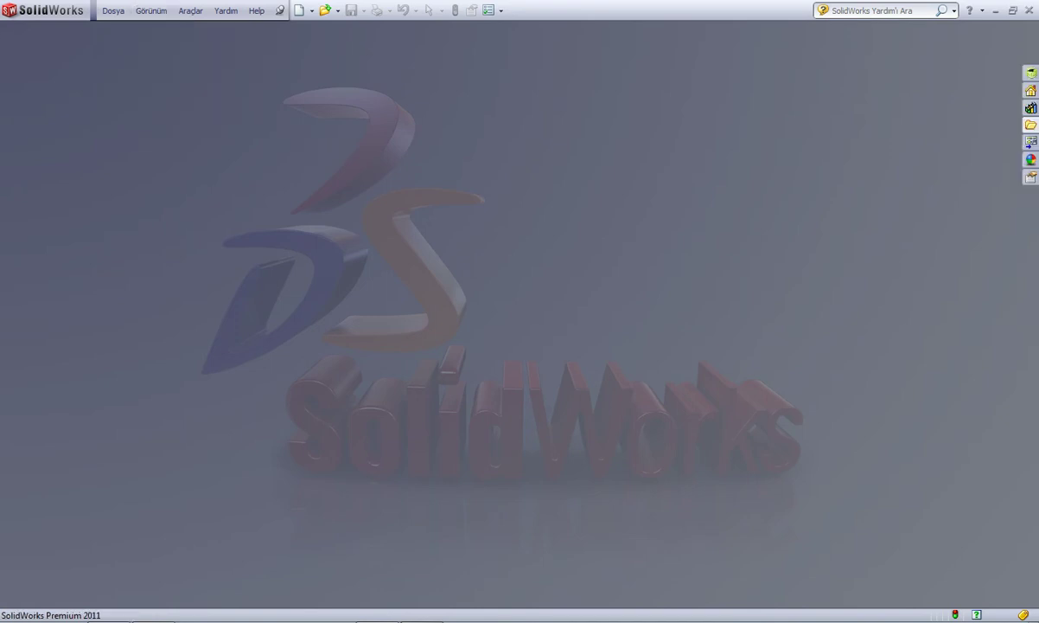
# - Open the SolidWorks Resources tab, float and unpin the pane, move it, then dock it back
pyautogui.click(1030, 90)
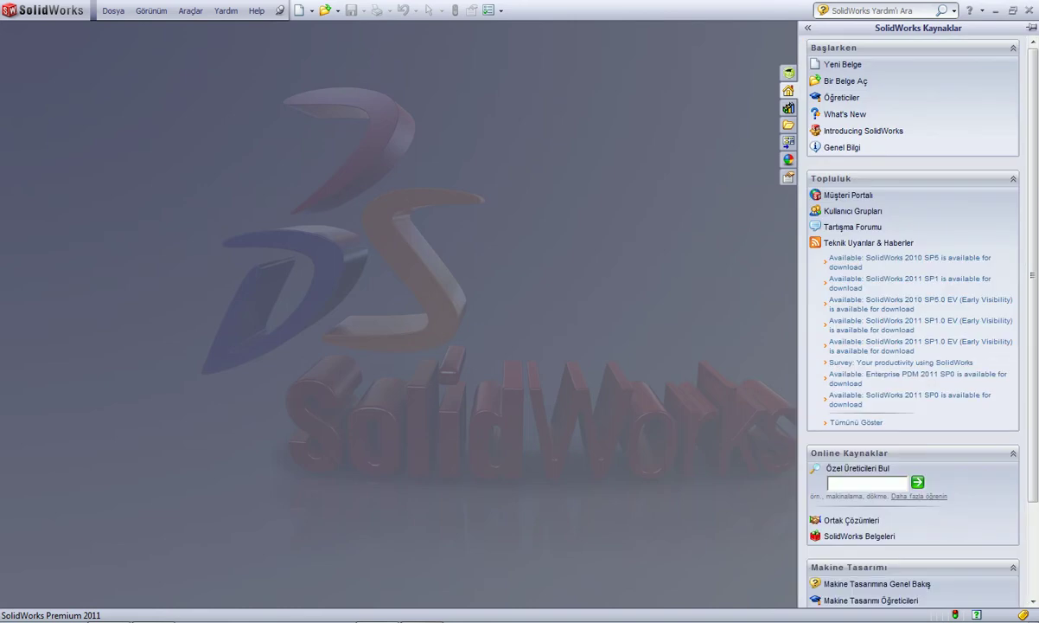
pyautogui.moveTo(917, 27); pyautogui.dragTo(336, 127)
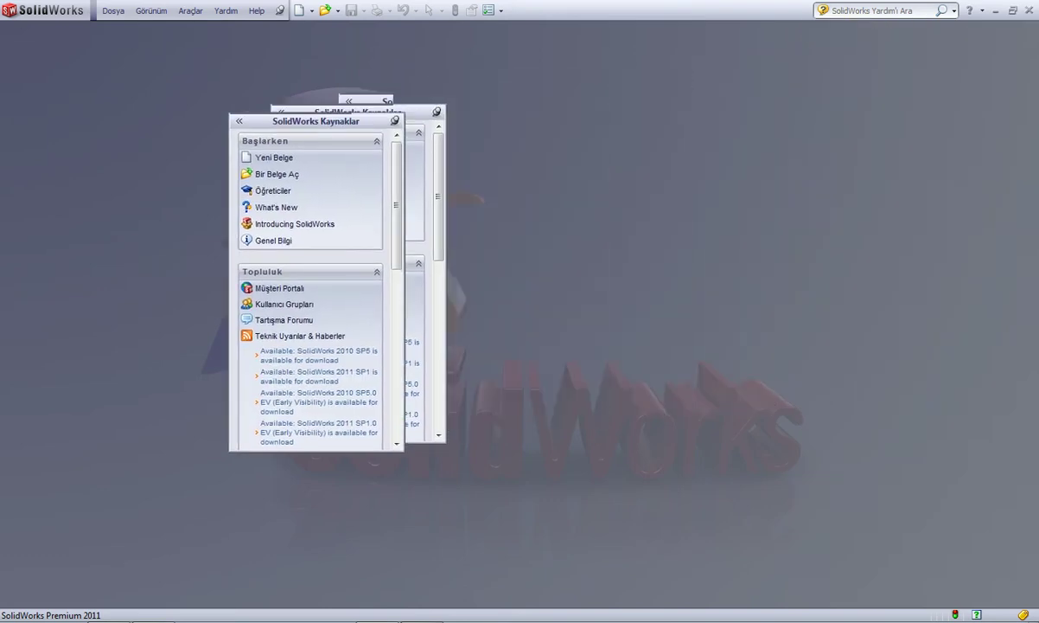
pyautogui.click(402, 127)
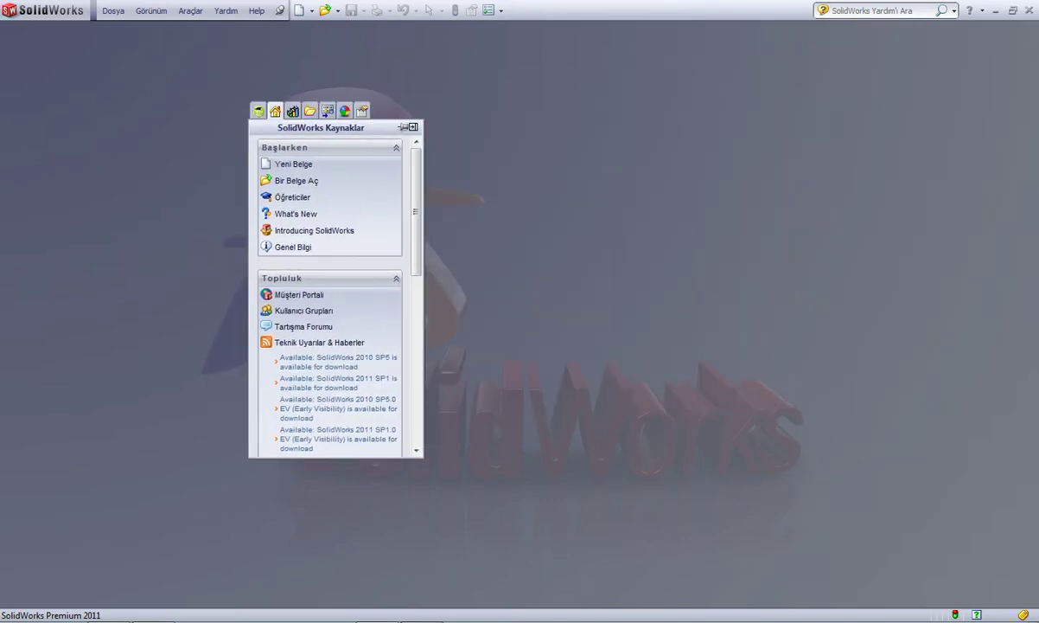
pyautogui.moveTo(336, 127); pyautogui.dragTo(363, 115)
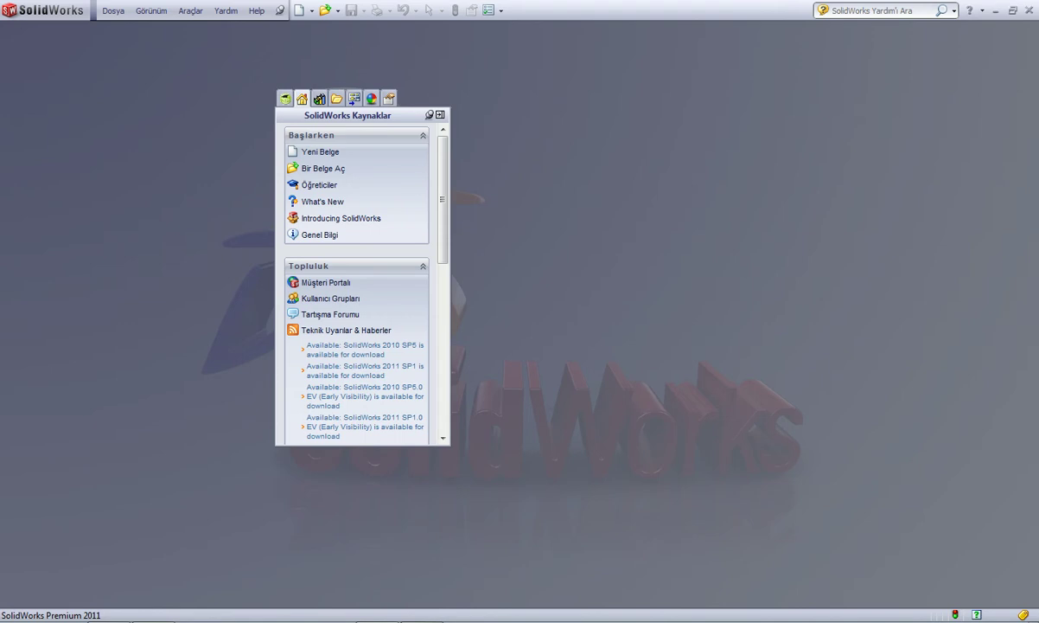
pyautogui.doubleClick(414, 119)
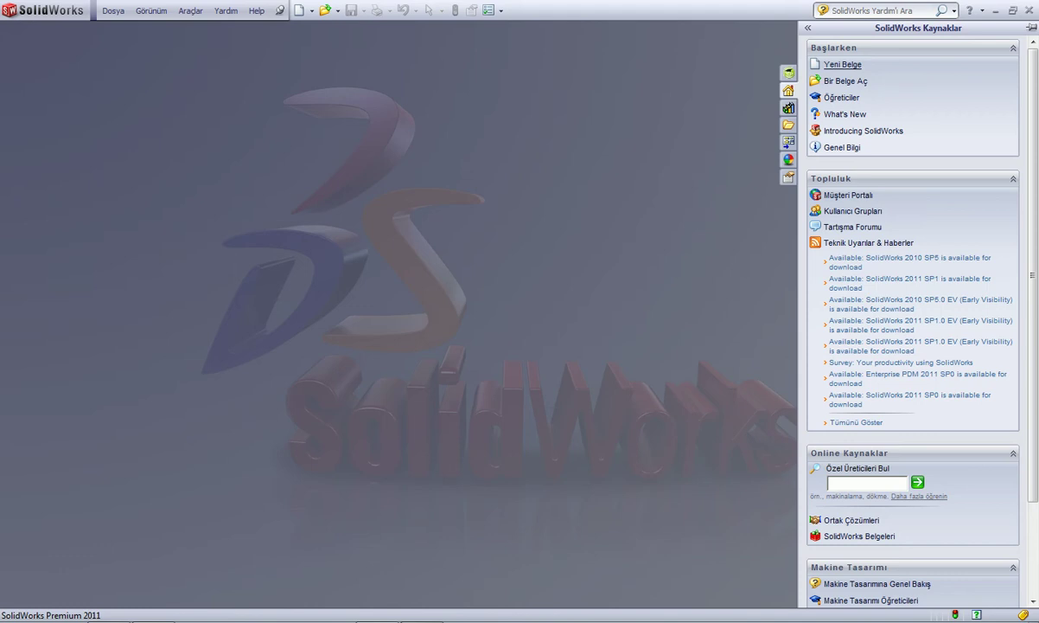
# - Cancel a new document, scroll the Resources pane, then switch to the Design Library tab
pyautogui.click(843, 64)
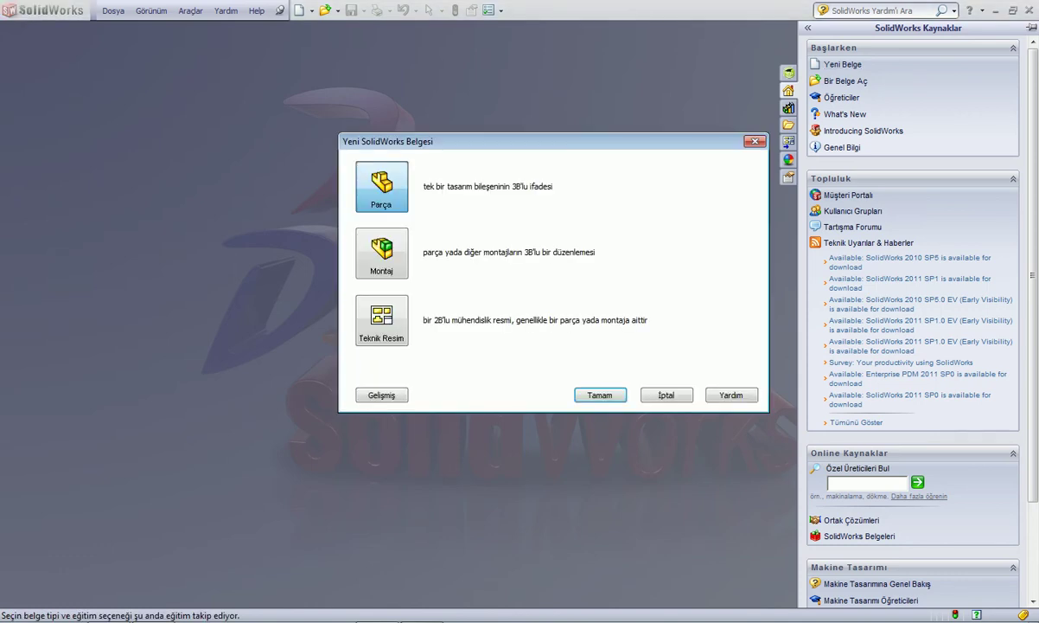
pyautogui.press('Return')
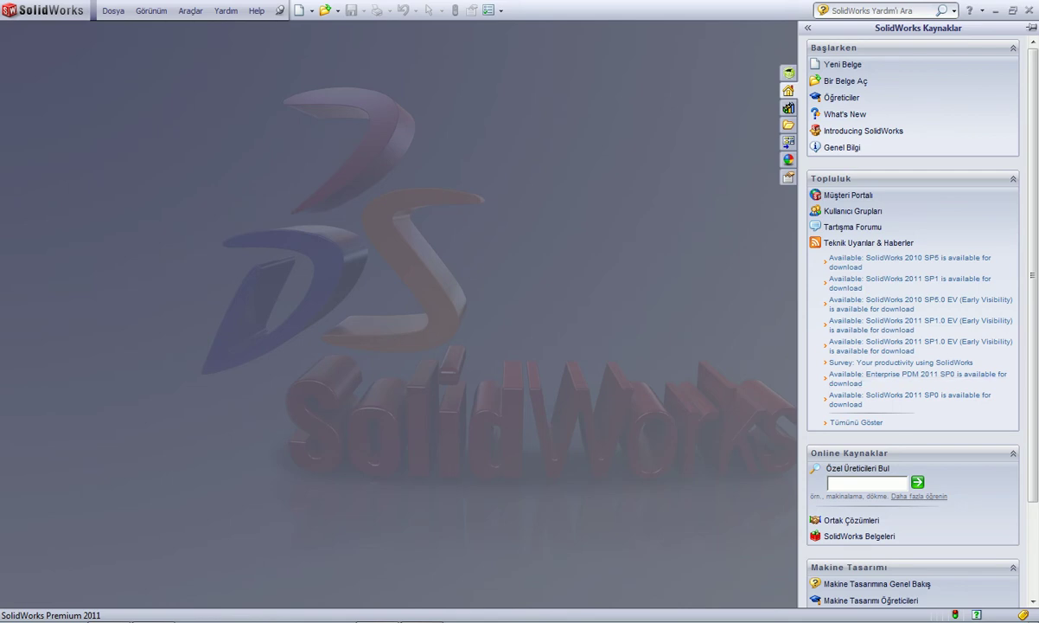
pyautogui.scroll(-3, 912, 320)
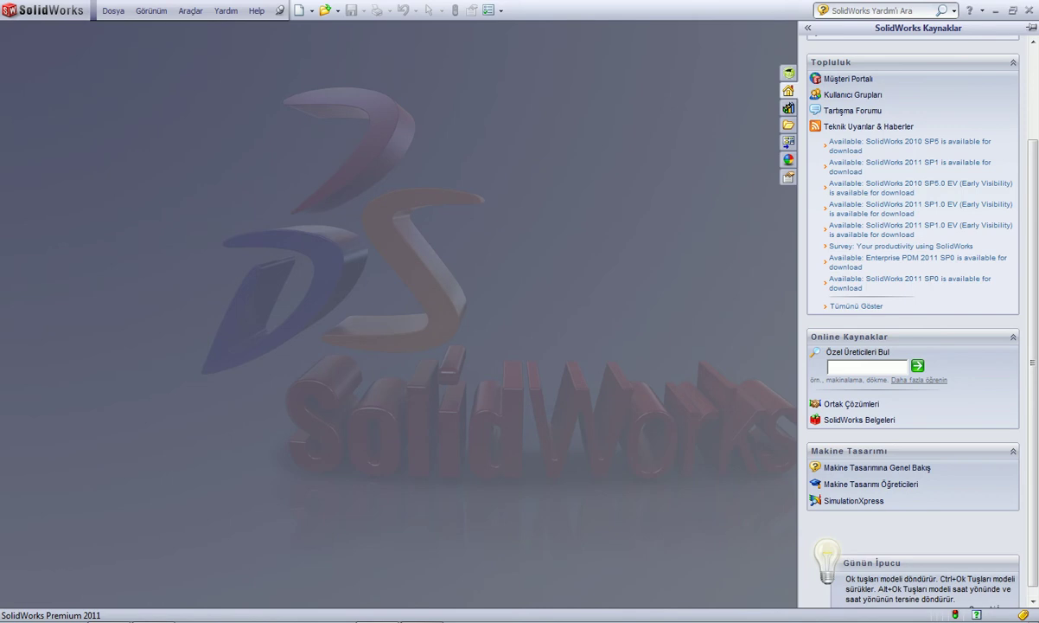
pyautogui.scroll(-1, 913, 346)
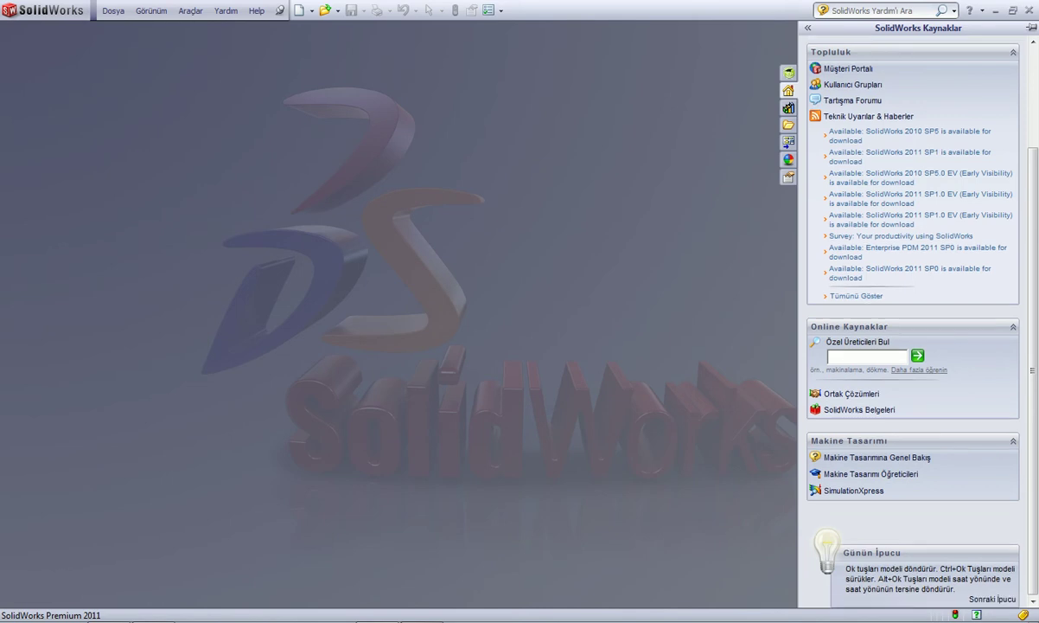
pyautogui.scroll(3, 913, 320)
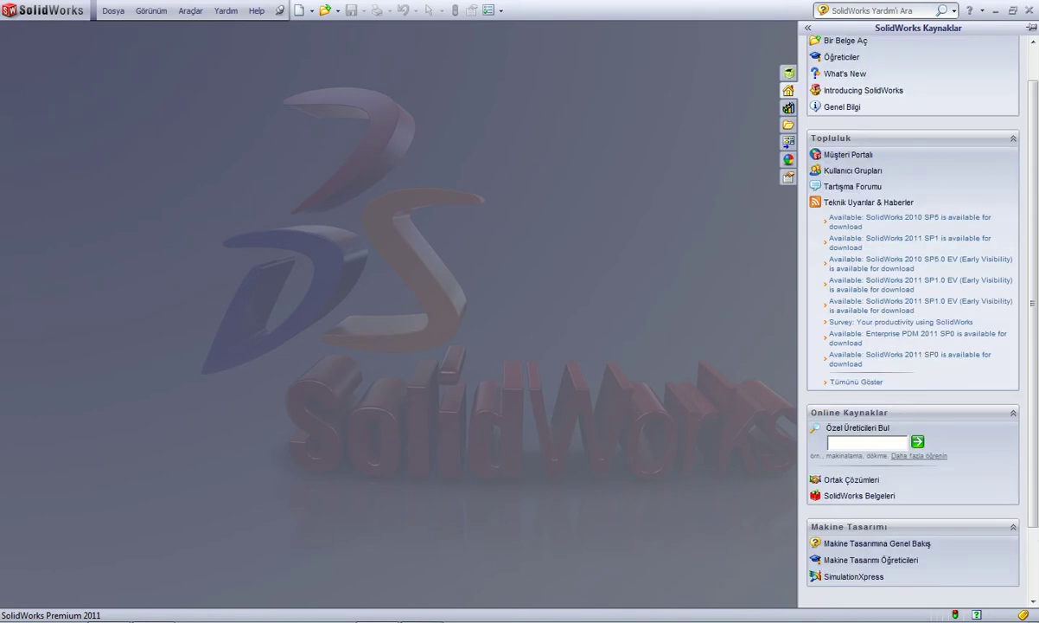
pyautogui.click(789, 107)
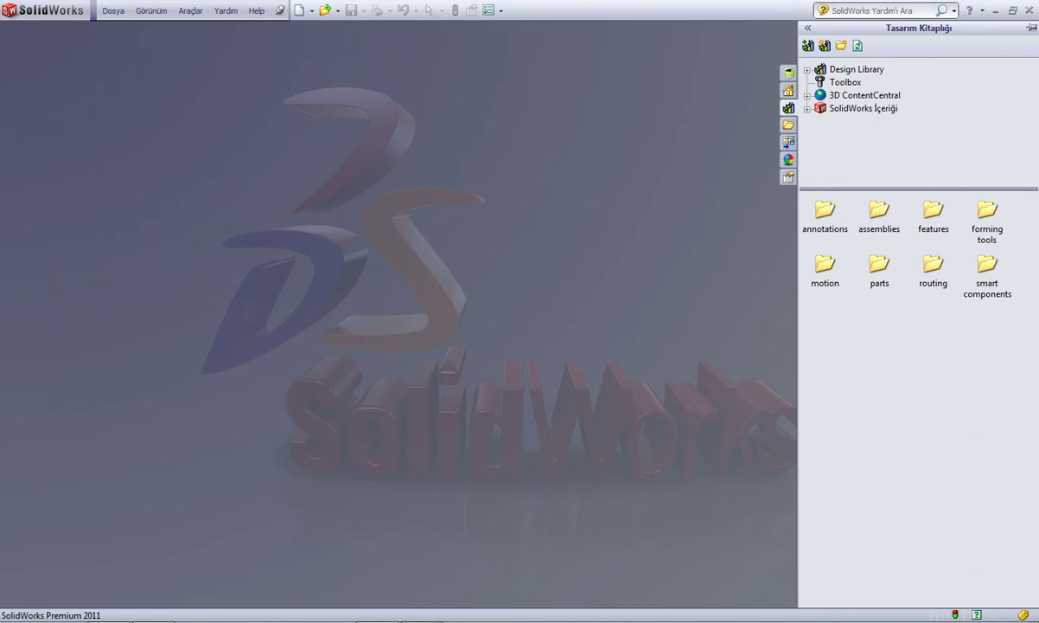
# - Browse the assemblies and forming tools > embosses folders, then select Toolbox
pyautogui.click(856, 69)
pyautogui.click(864, 95)
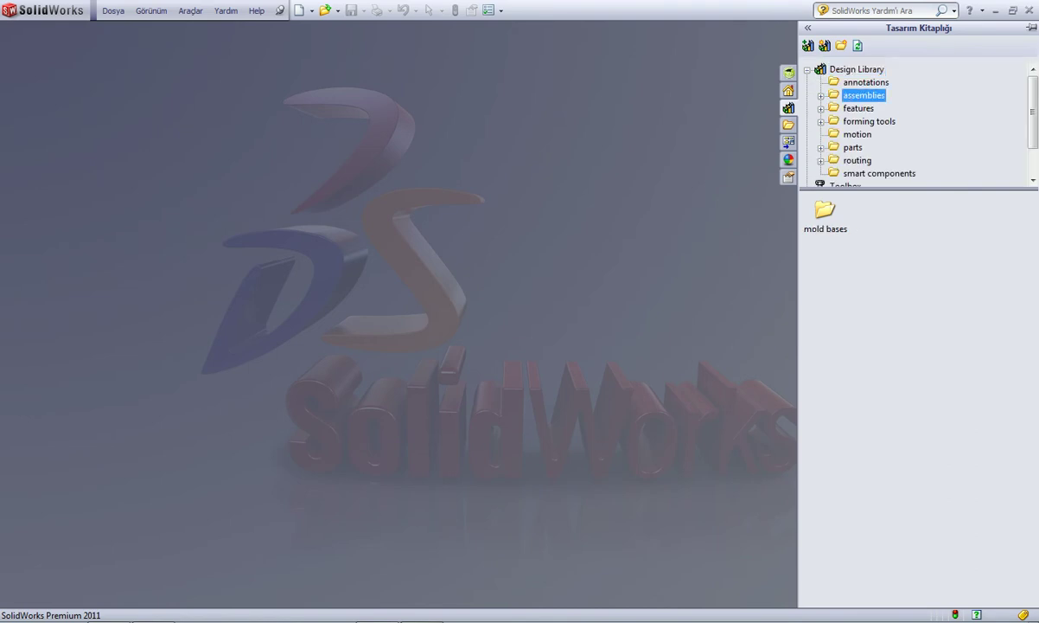
pyautogui.click(825, 212)
pyautogui.click(869, 121)
pyautogui.doubleClick(823, 210)
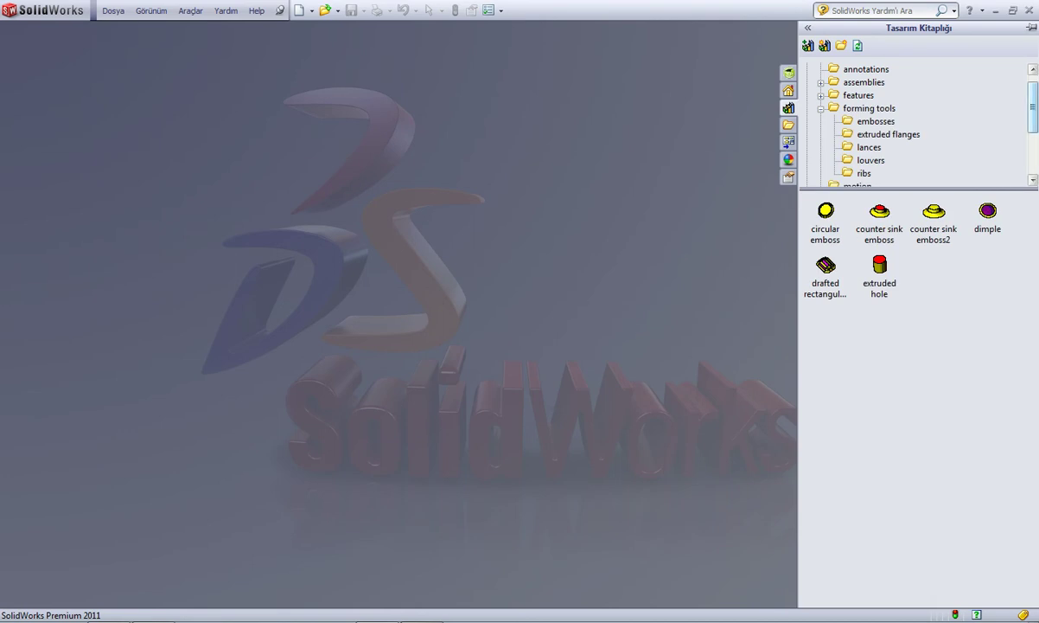
pyautogui.click(807, 69)
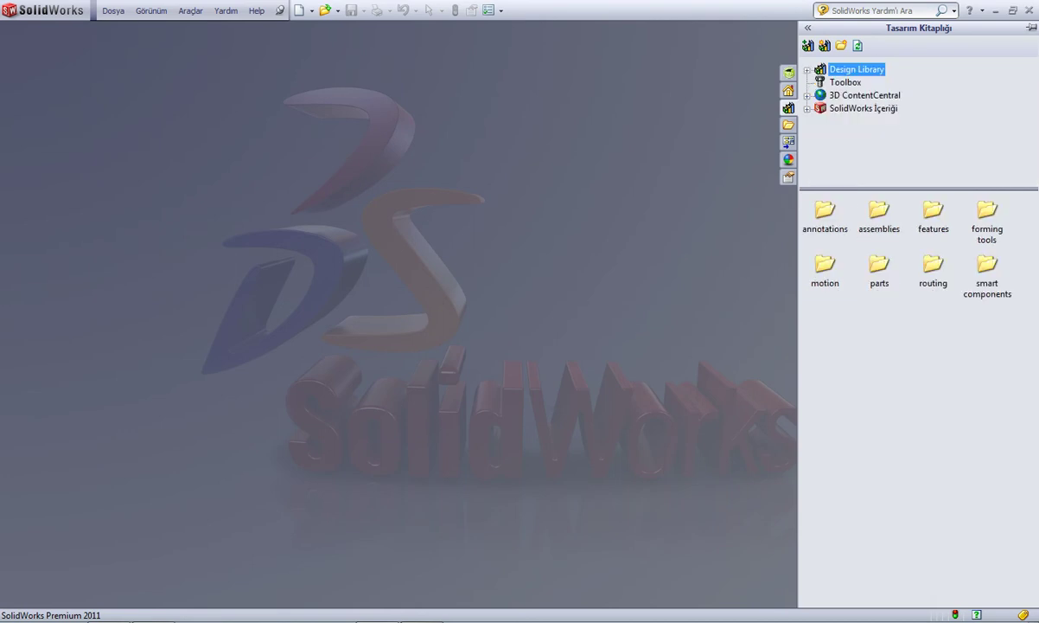
pyautogui.click(845, 82)
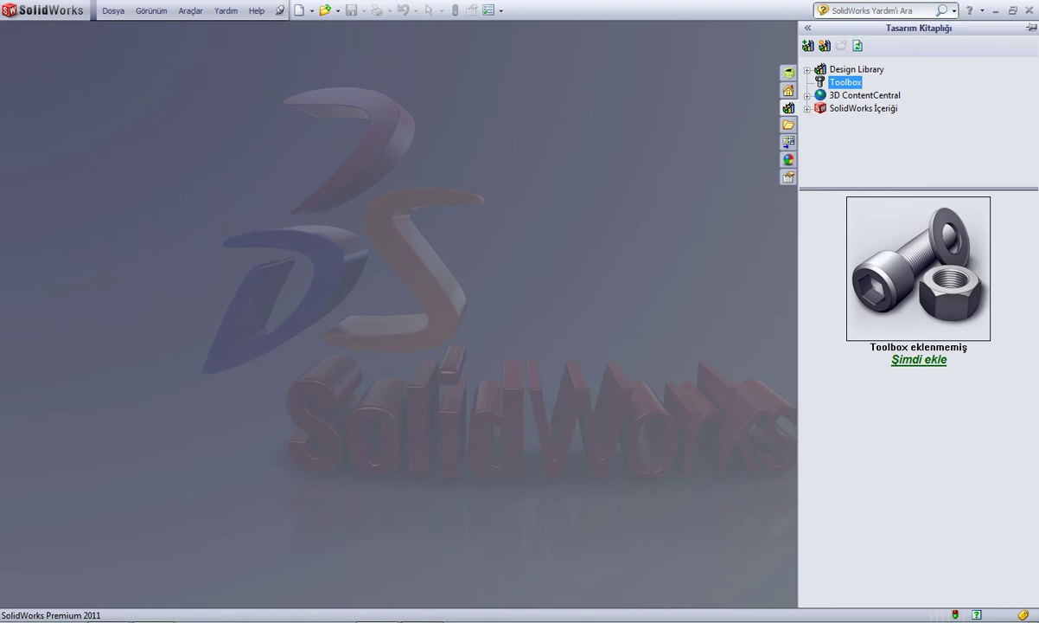
# - Open the 3D ContentCentral website from the Design Library tree
pyautogui.click(865, 95)
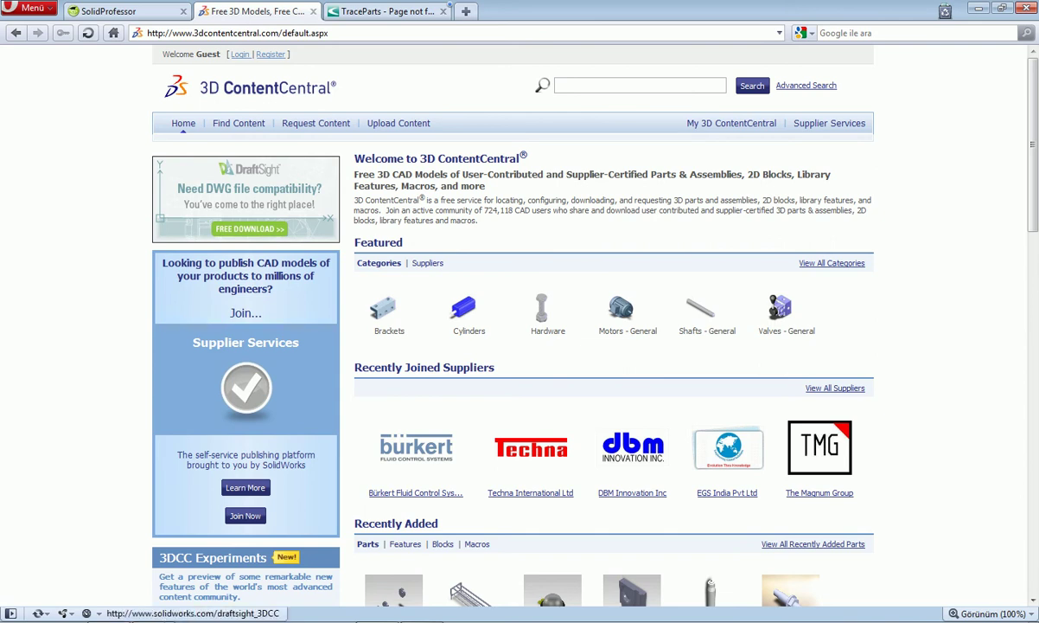
pyautogui.scroll(-2, 246, 198)
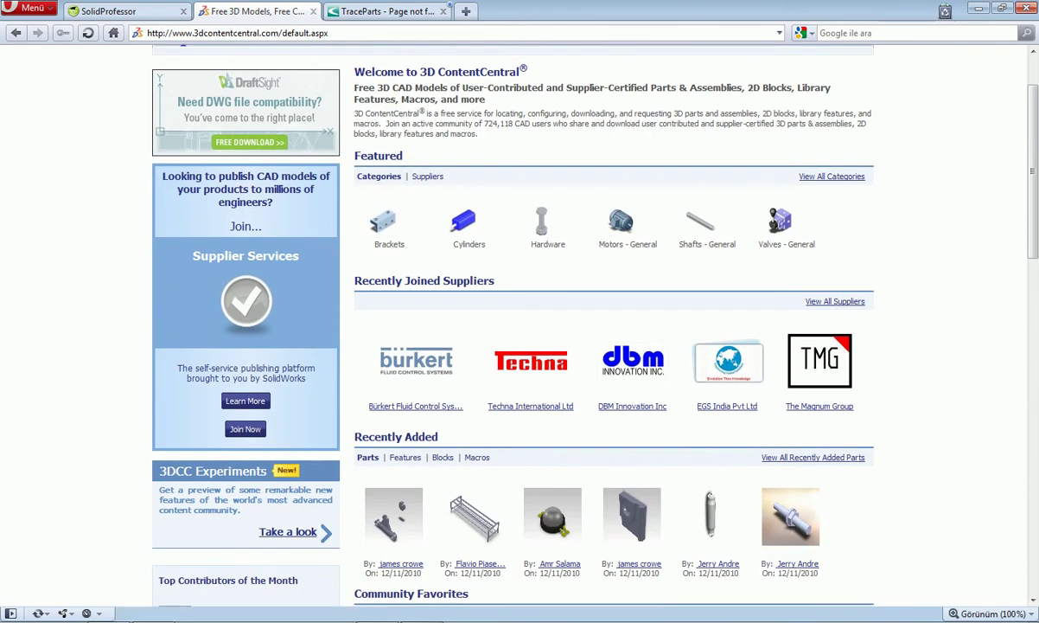
pyautogui.scroll(-2, 518, 328)
pyautogui.scroll(-4, 519, 328)
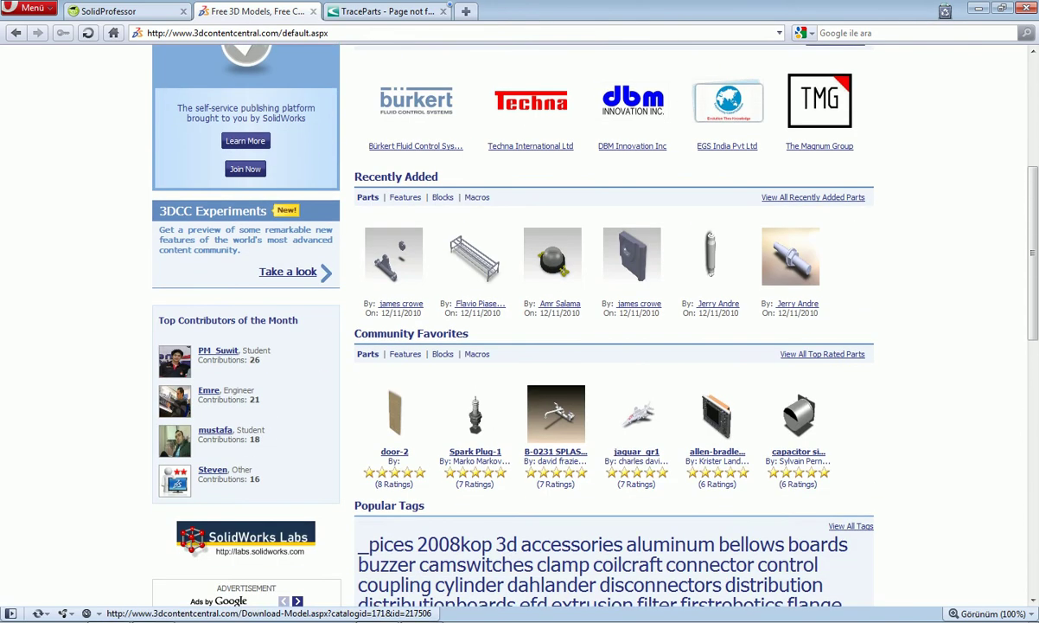
pyautogui.scroll(-2, 519, 329)
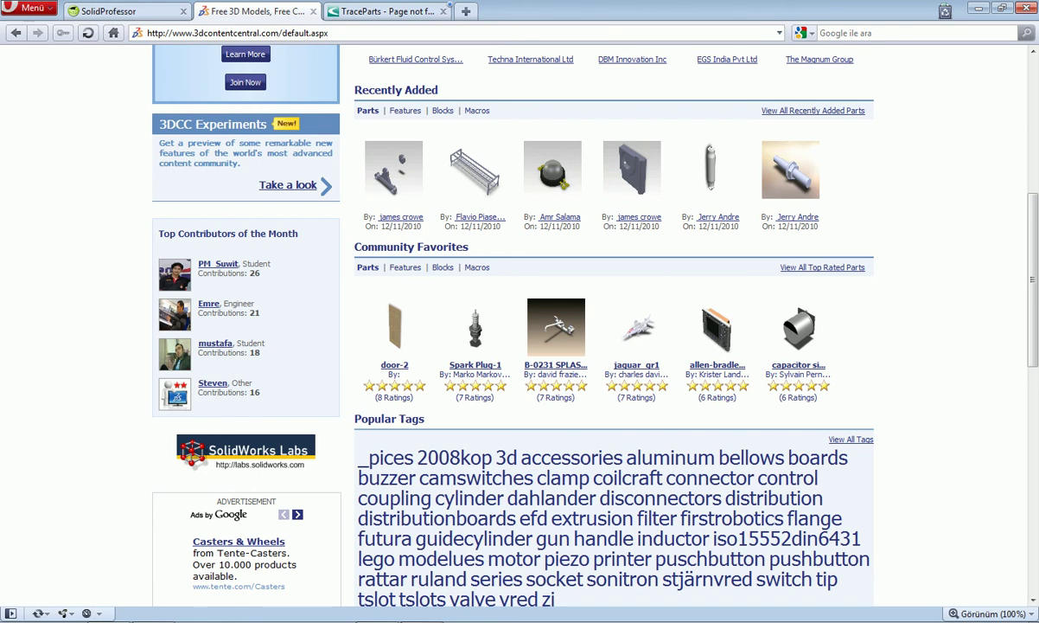
pyautogui.scroll(2, 519, 329)
pyautogui.scroll(1, 519, 329)
pyautogui.scroll(4, 519, 329)
pyautogui.scroll(1, 519, 329)
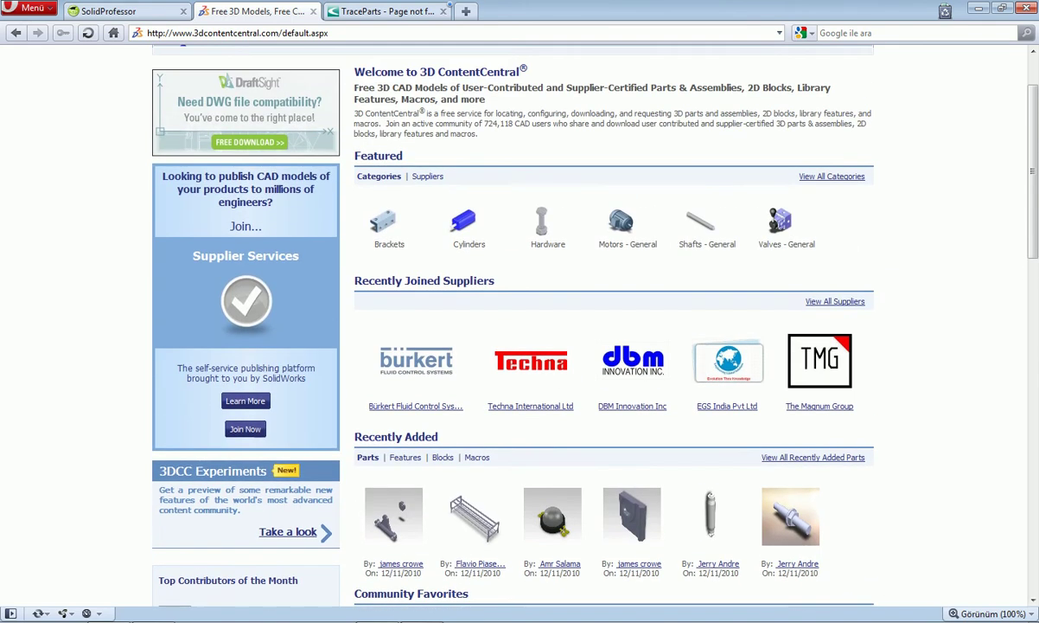
pyautogui.scroll(2, 519, 329)
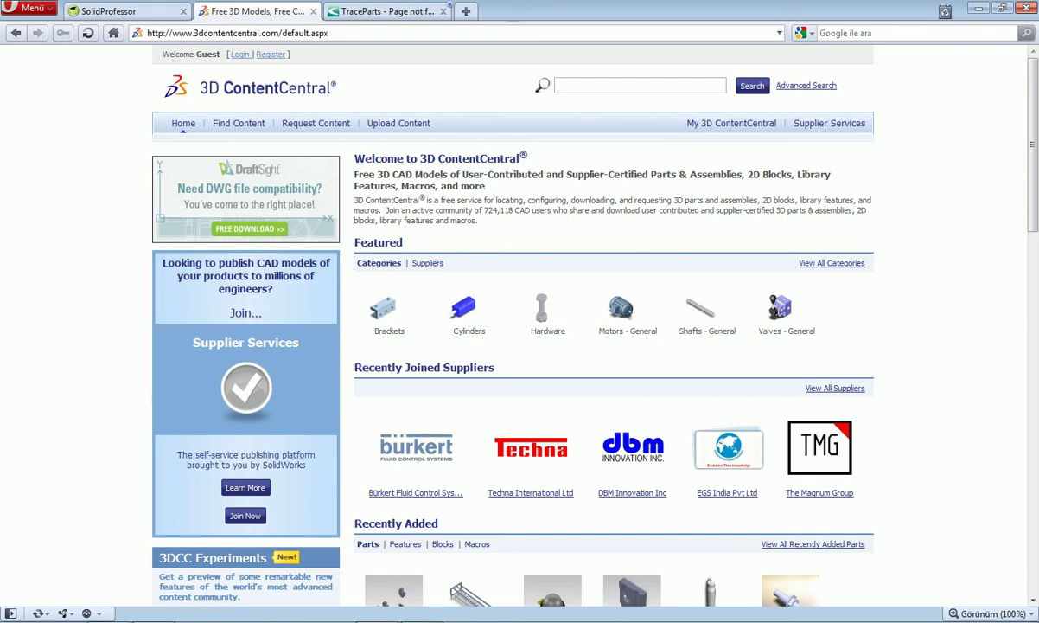
pyautogui.scroll(-2, 545, 242)
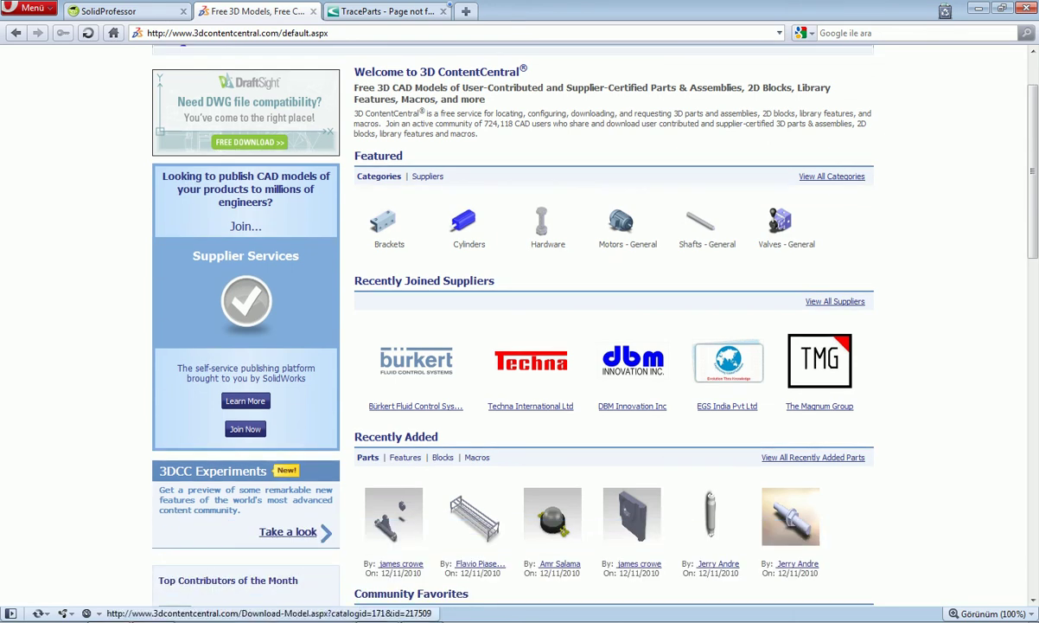
# - View the Acriche A3 LED Emitter 230V AC model page, then switch to the TraceParts tab
pyautogui.click(393, 516)
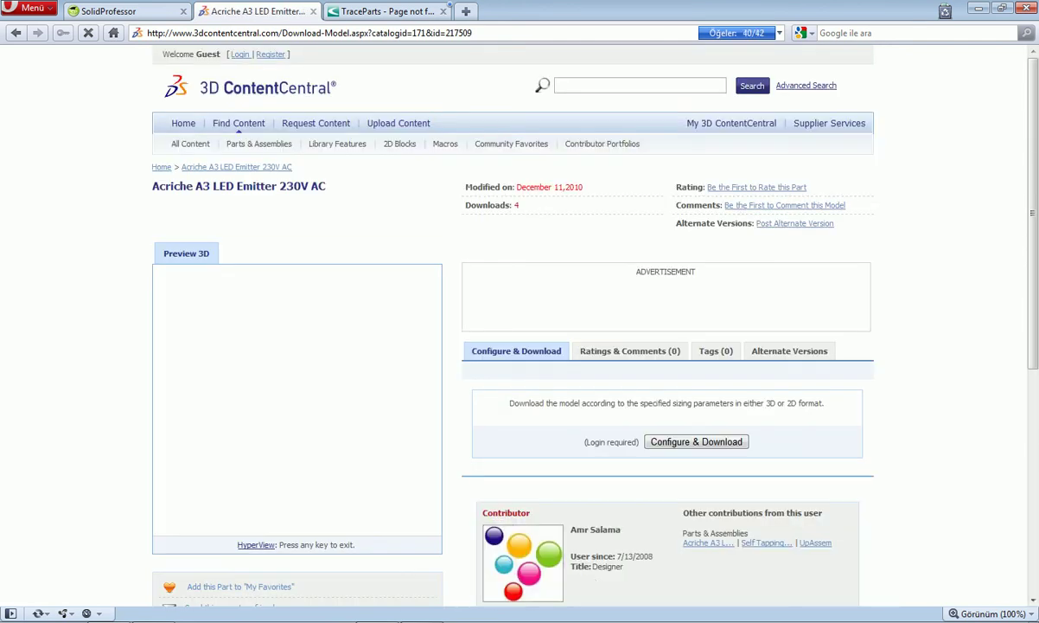
pyautogui.scroll(-4, 696, 268)
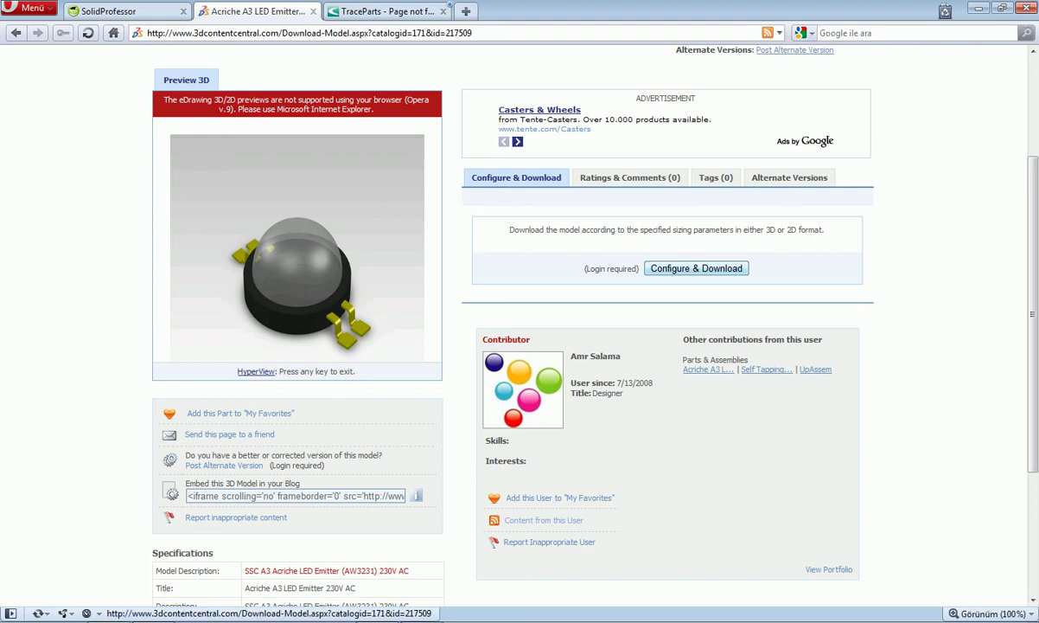
pyautogui.scroll(2, 519, 329)
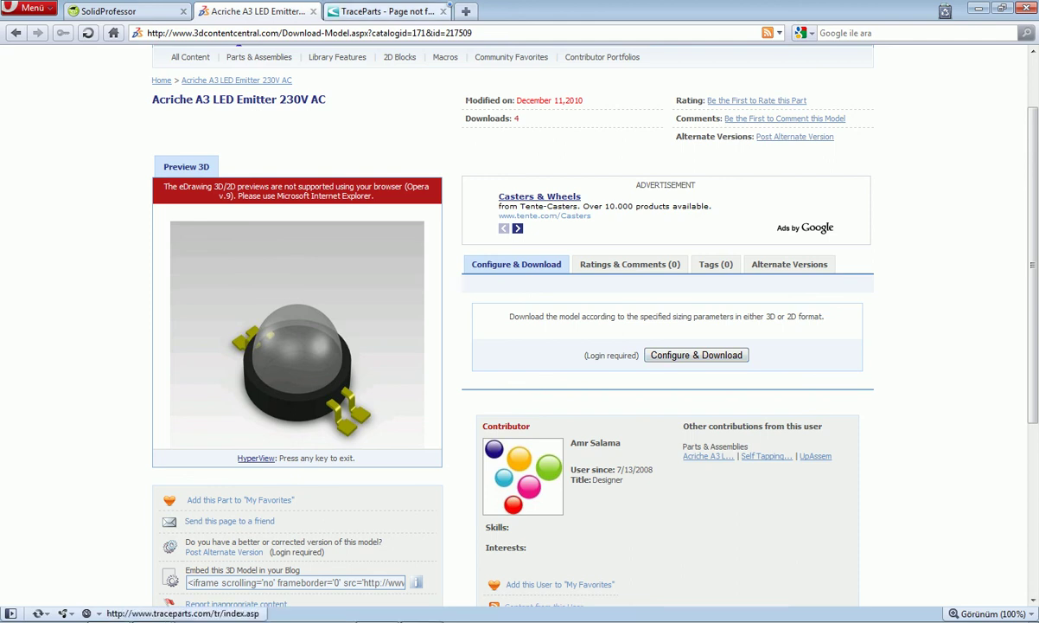
pyautogui.click(446, 7)
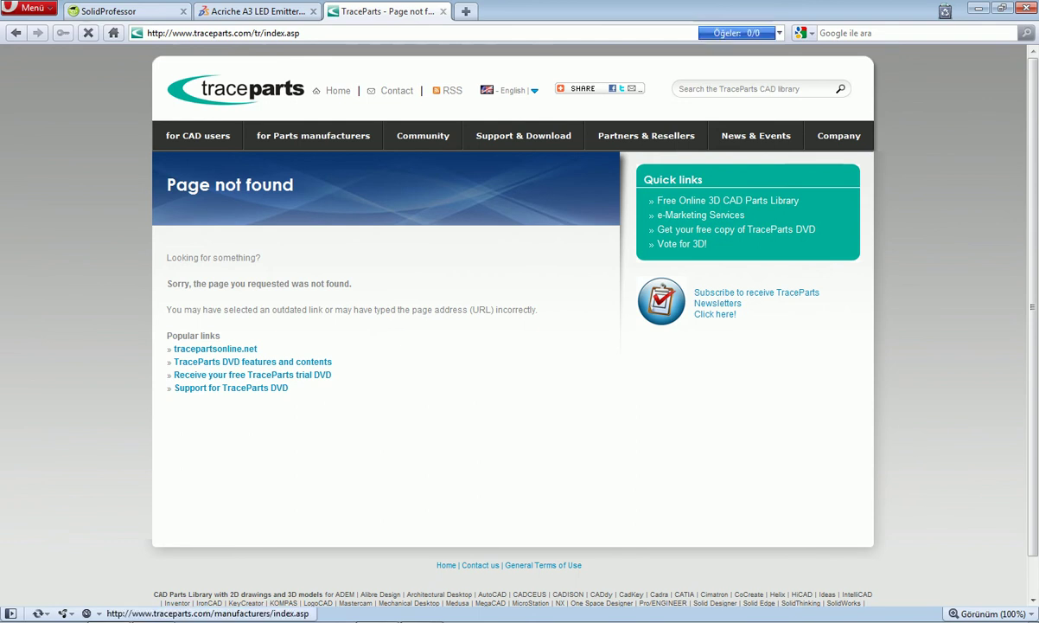
# - Go to TraceParts' tracepartsonline.net page for CAD users and scroll down
pyautogui.click(186, 159)
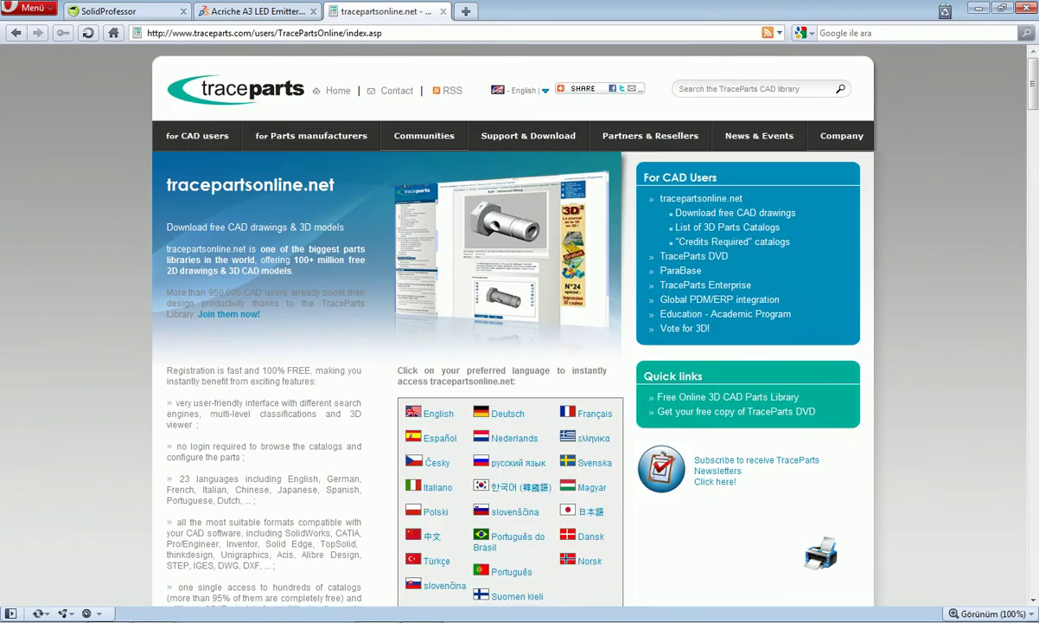
pyautogui.scroll(-2, 519, 329)
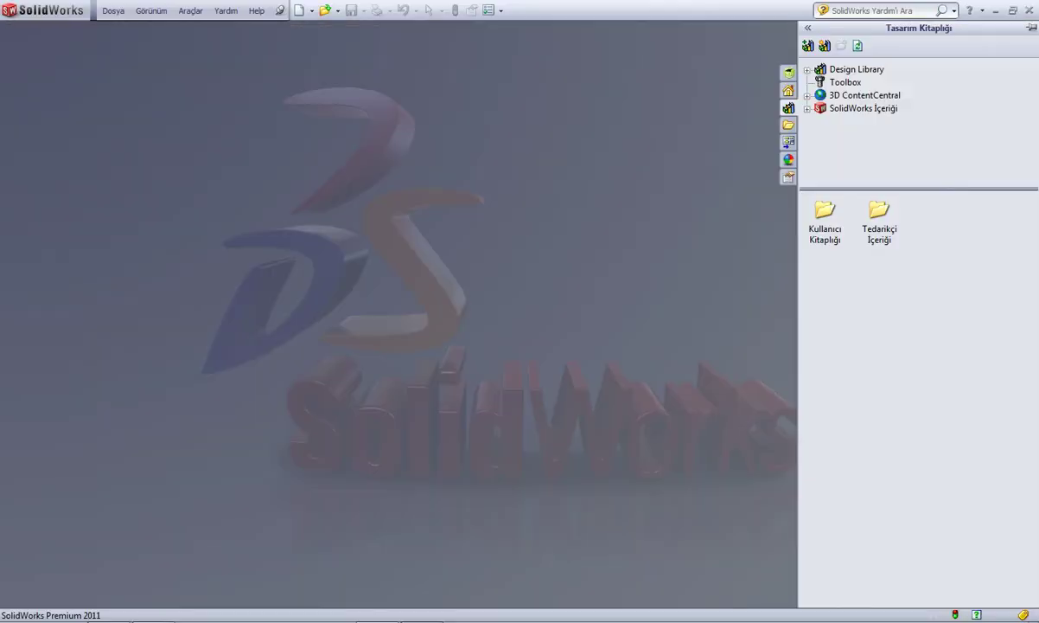
# - Check the Design Library's Toolbox status, then return to the Opera browser
pyautogui.click(844, 82)
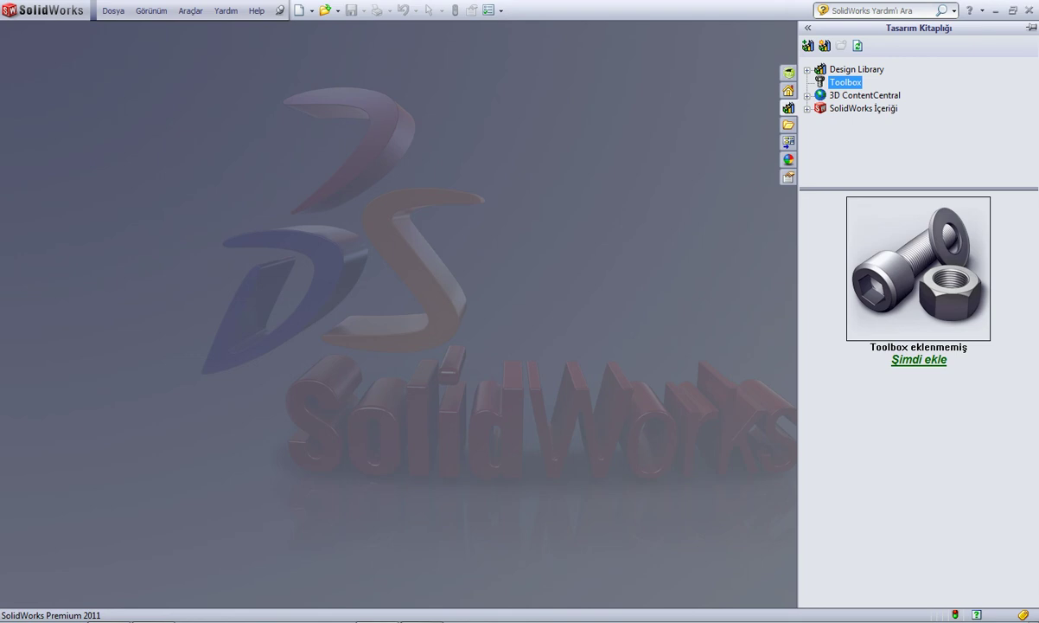
pyautogui.hotkey('alt', 'Tab')
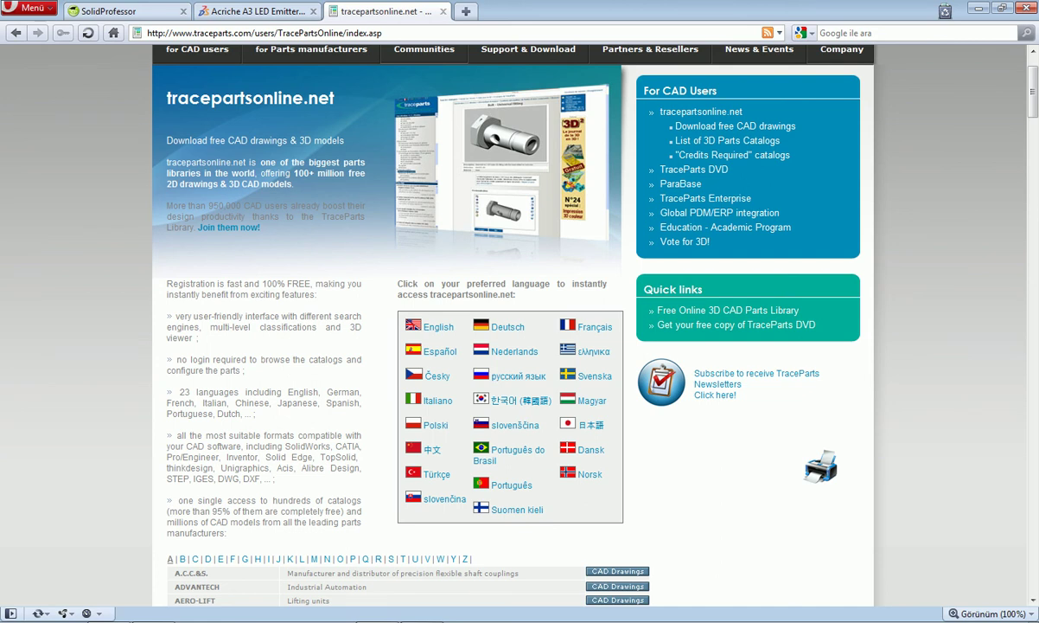
# - Scroll the tracepartsonline.net supplier list, then show SolidWorks' File Explorer tab
pyautogui.scroll(-4, 519, 328)
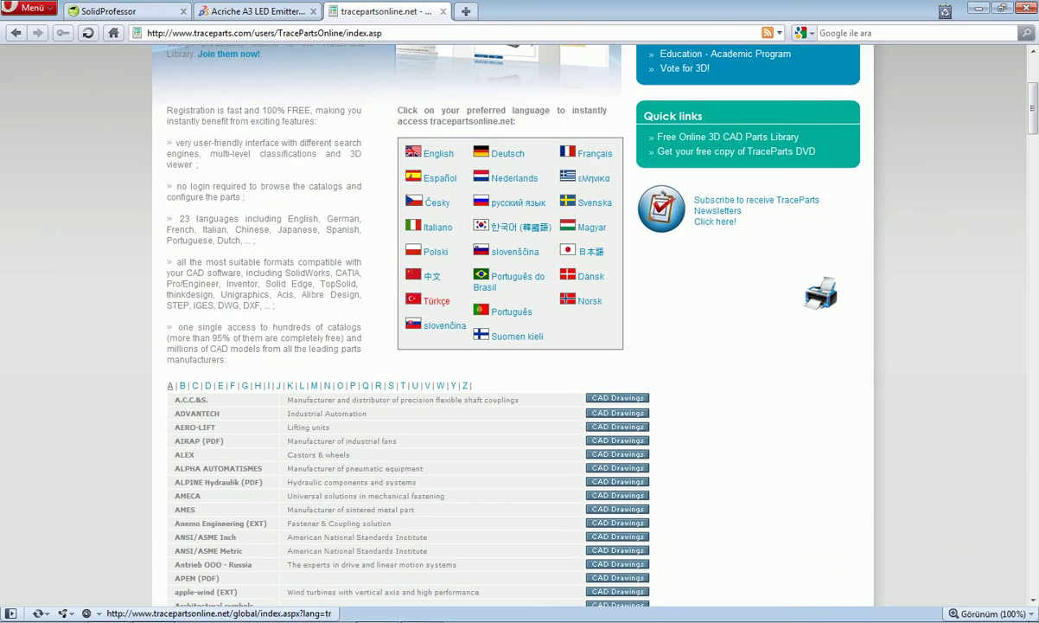
pyautogui.scroll(3, 436, 300)
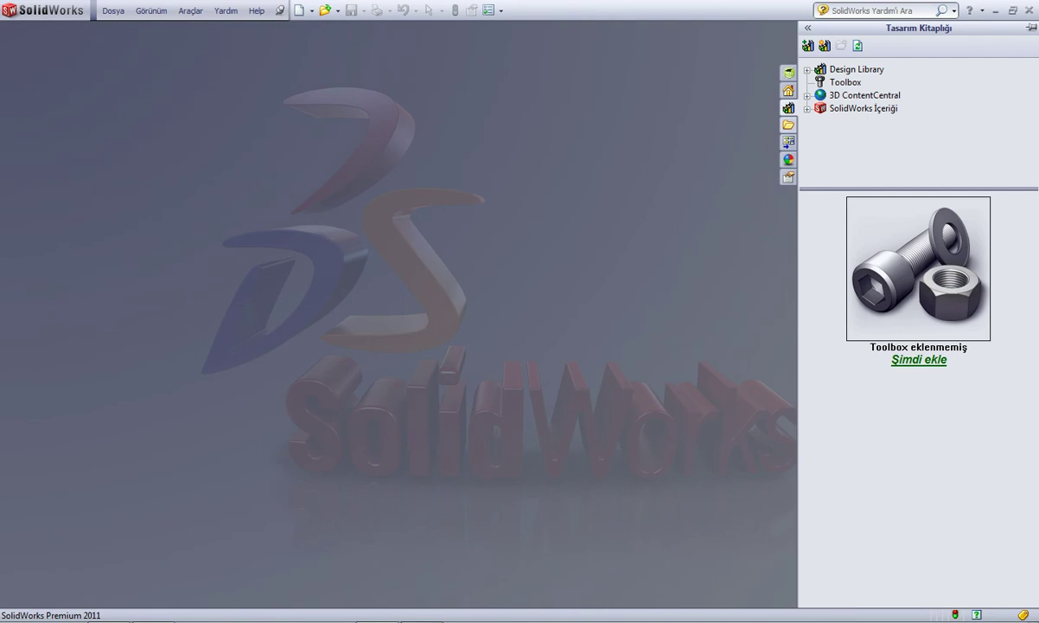
pyautogui.click(788, 124)
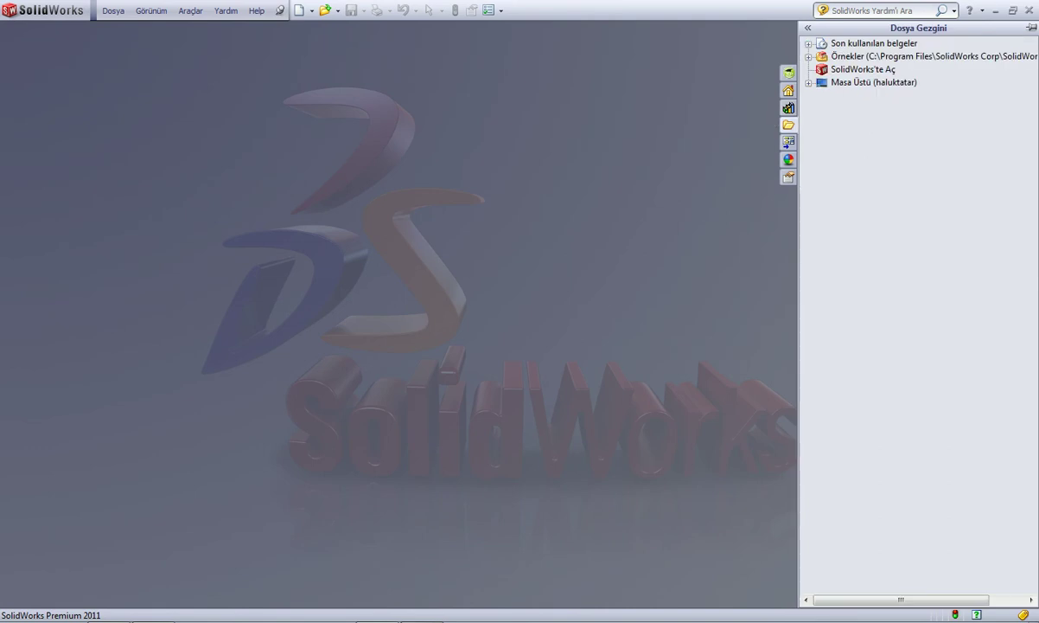
# - Show the View Palette, Appearances/Scenes/Decals and Custom Properties tabs in turn
pyautogui.click(788, 142)
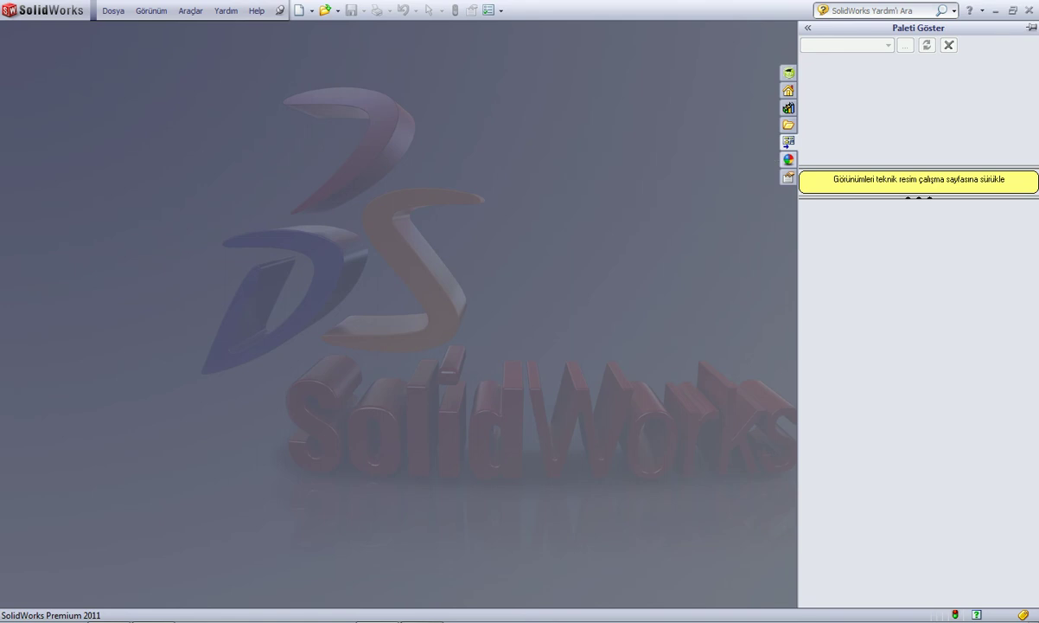
pyautogui.click(787, 159)
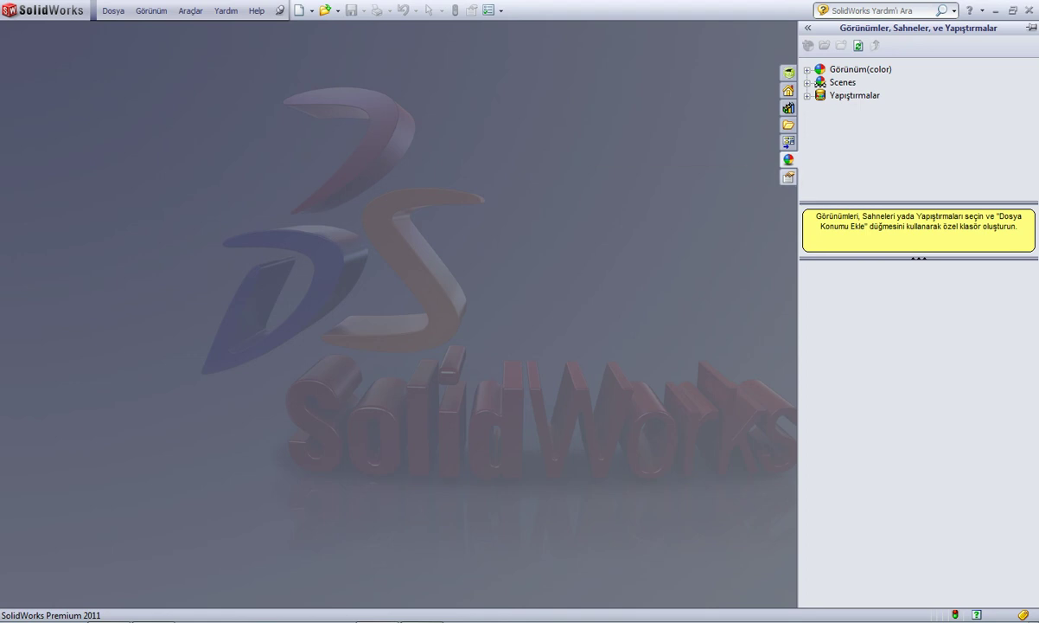
pyautogui.click(788, 176)
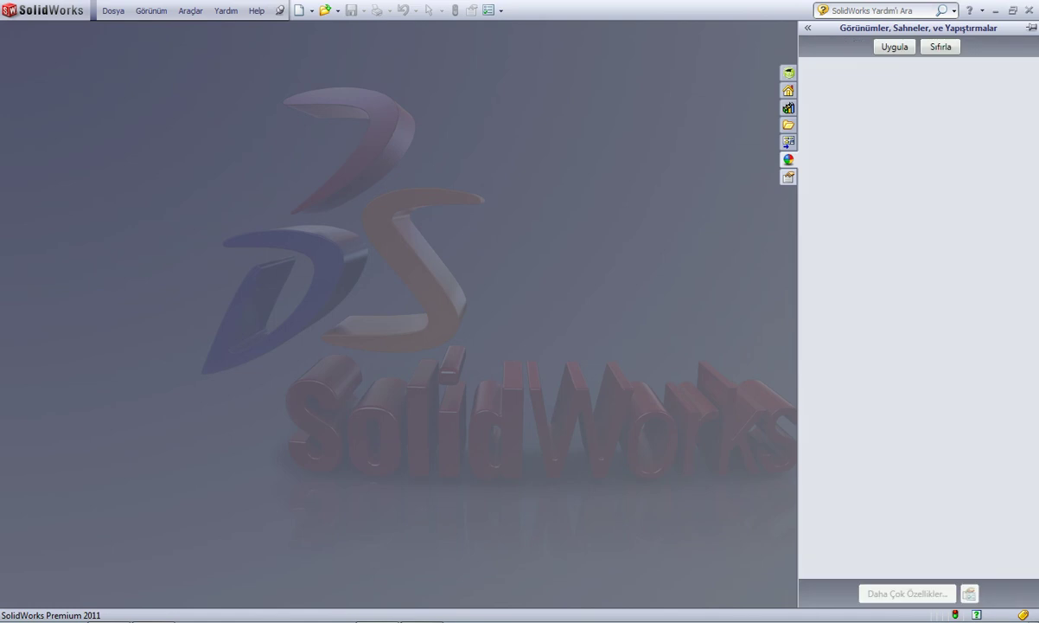